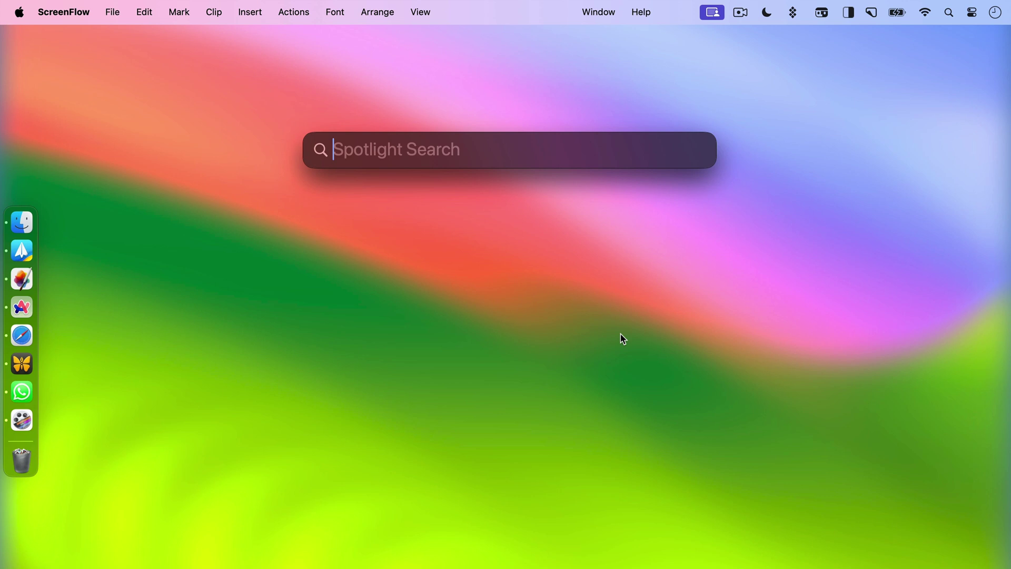
type("psy")
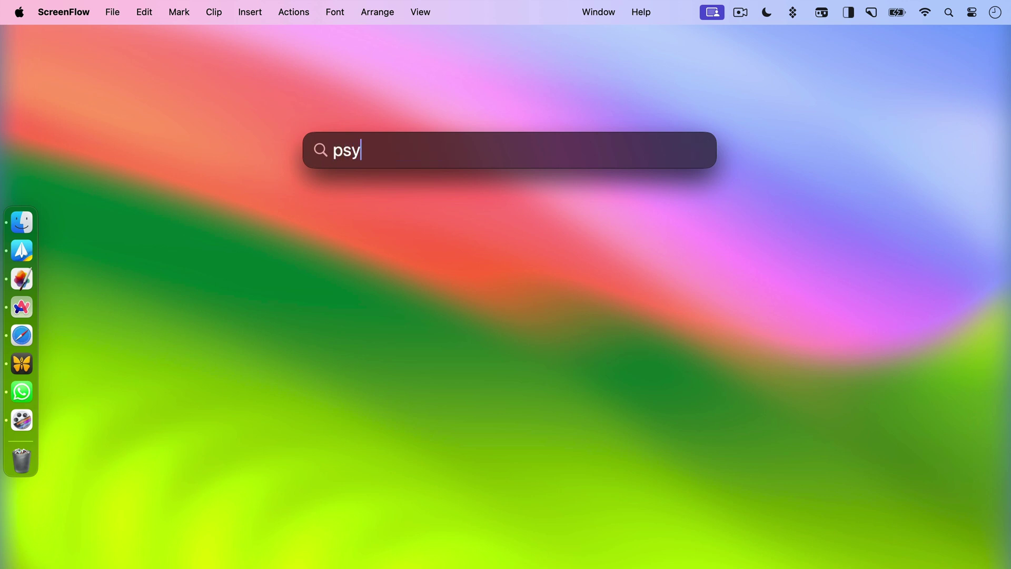
type("co")
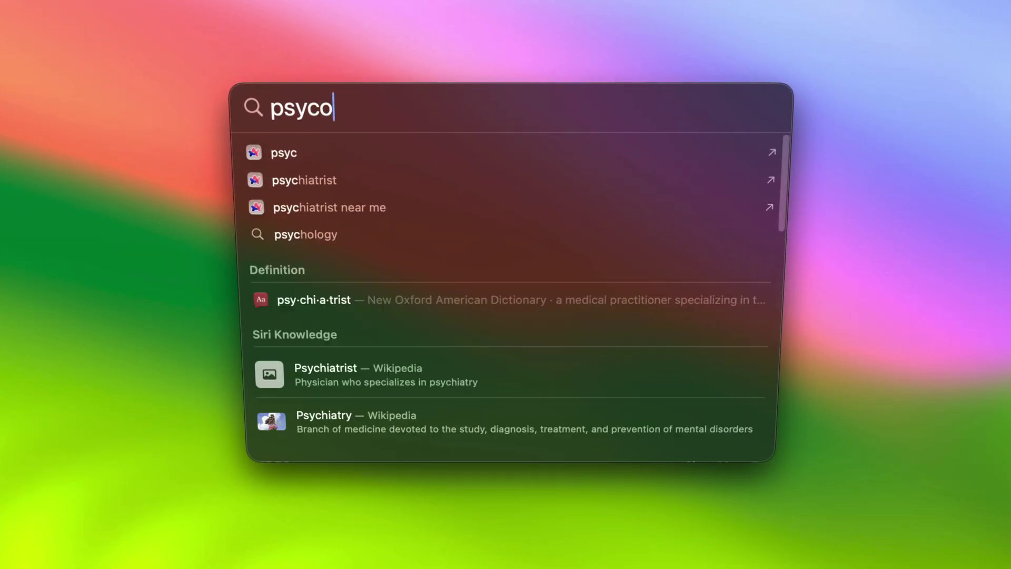
type("logy of money klind")
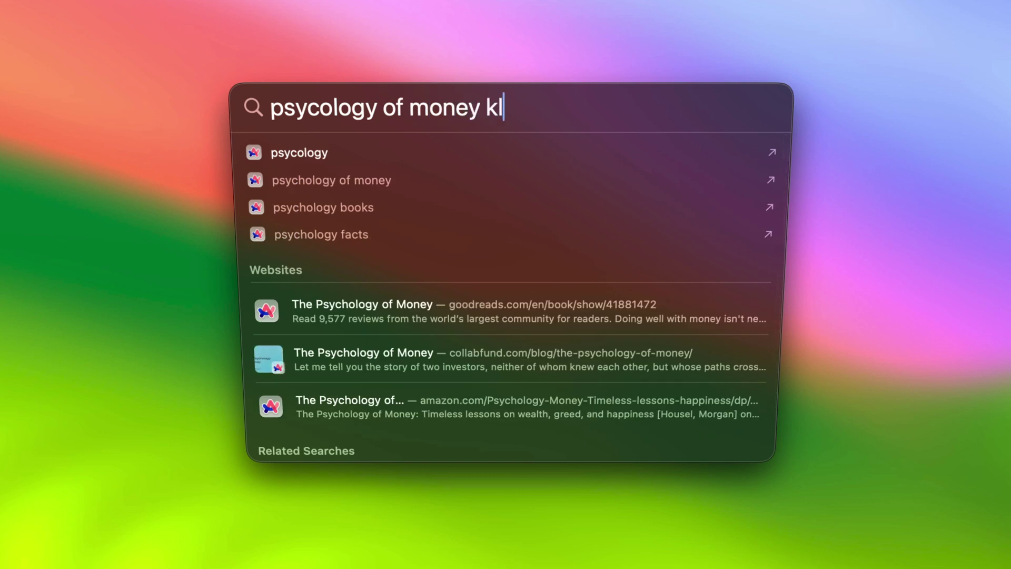
key("BackSpace")
key("BackSpace")
key("BackSpace")
key("BackSpace")
type("ind:")
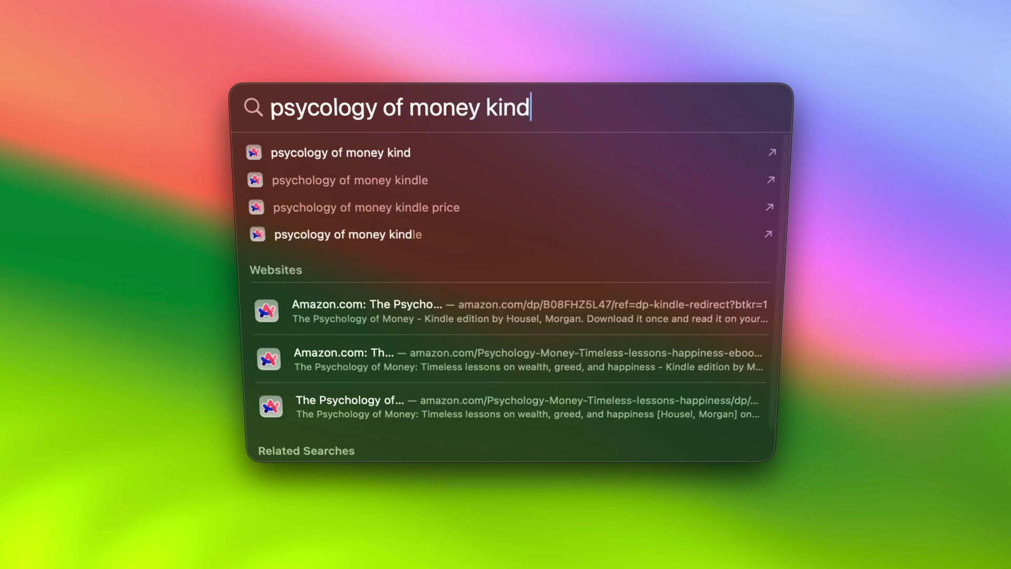
type("pdf")
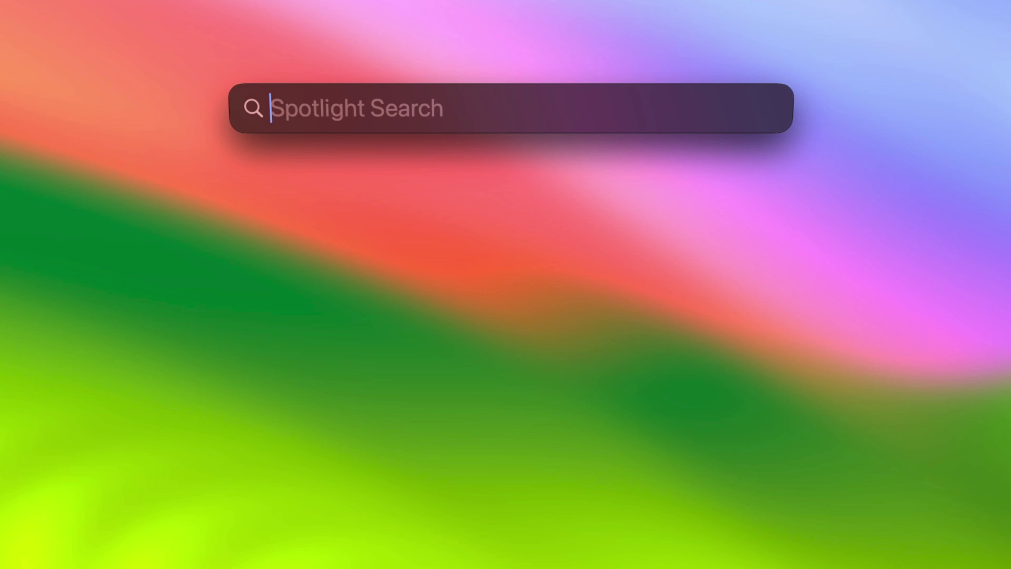
- Search Spotlight for NYC weather and a definition of onomatopoeia, clearing the field after each
type("weather ny")
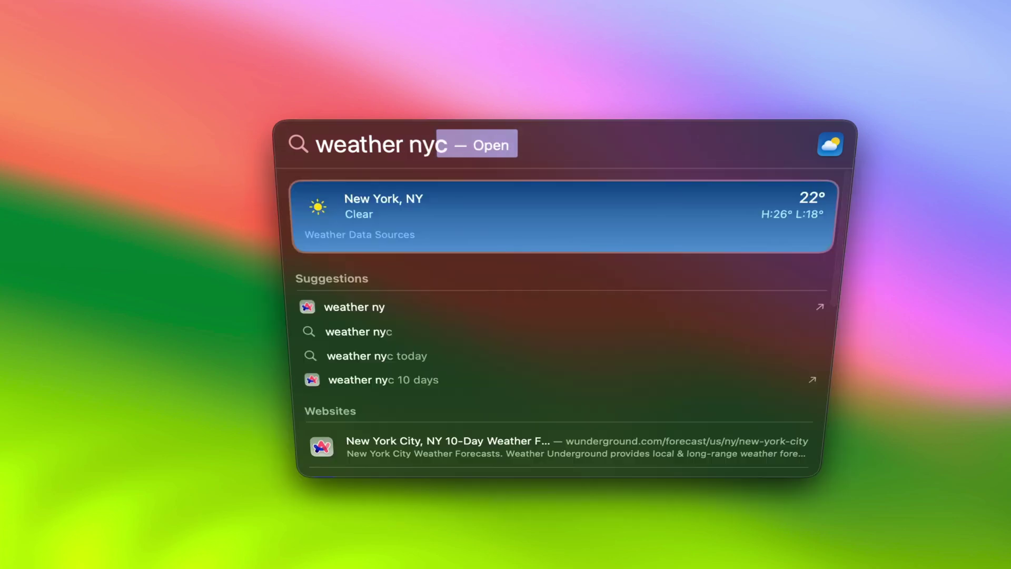
key("super+BackSpace")
type("define i")
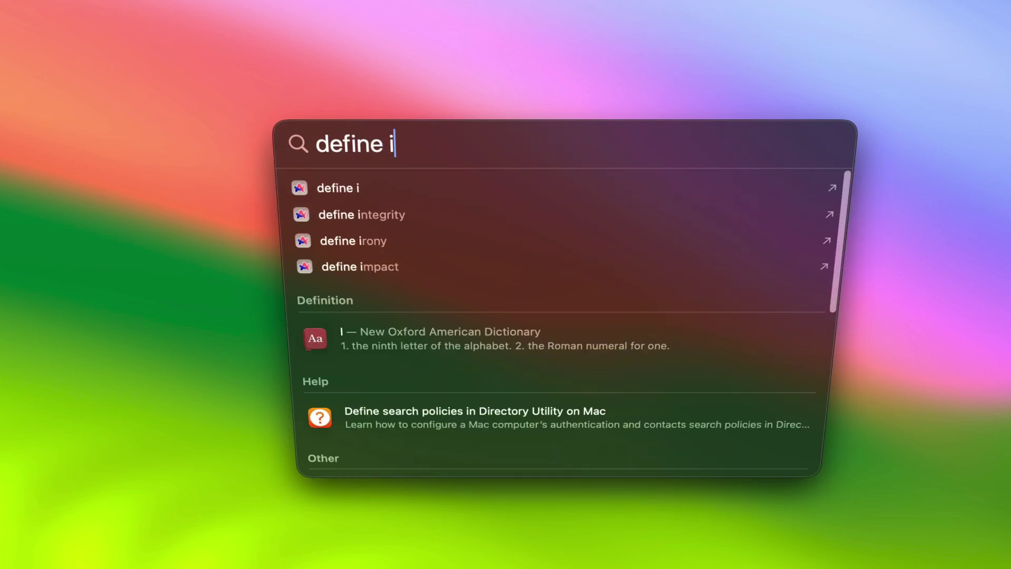
key("BackSpace")
type("ono")
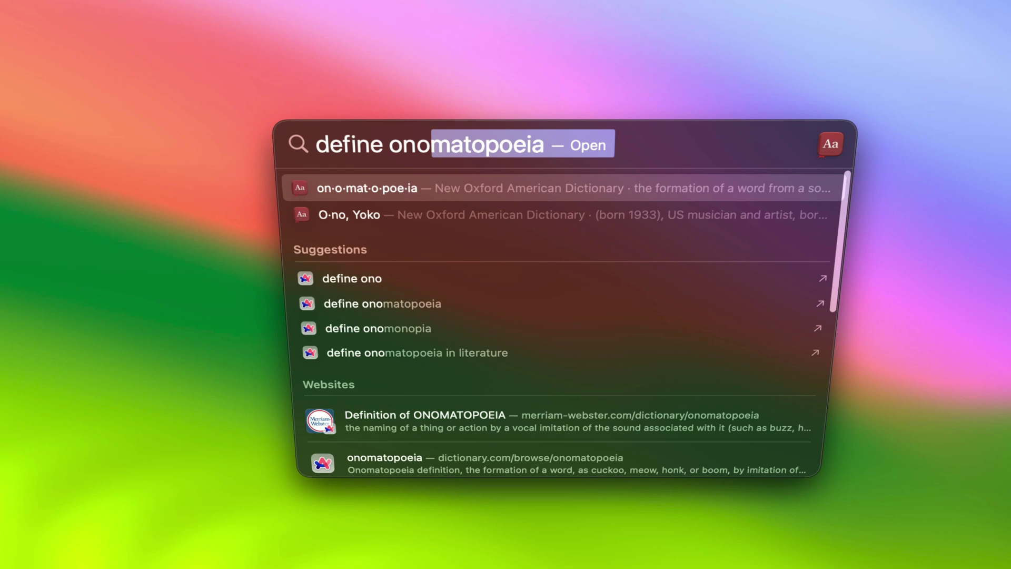
key("super+BackSpace")
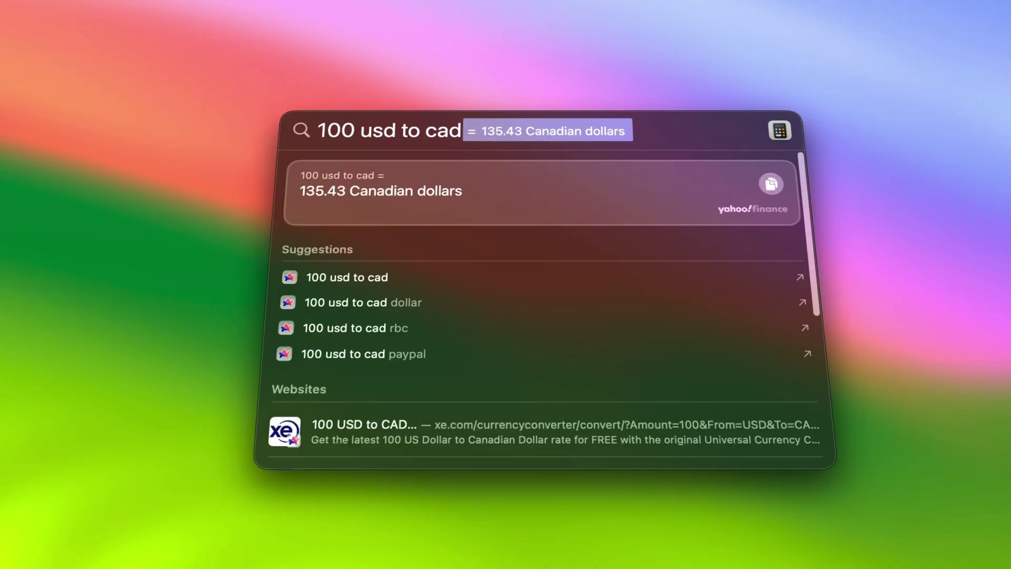
- Open the full currency conversion, then convert 100 meters to feet and open that result
key("Return")
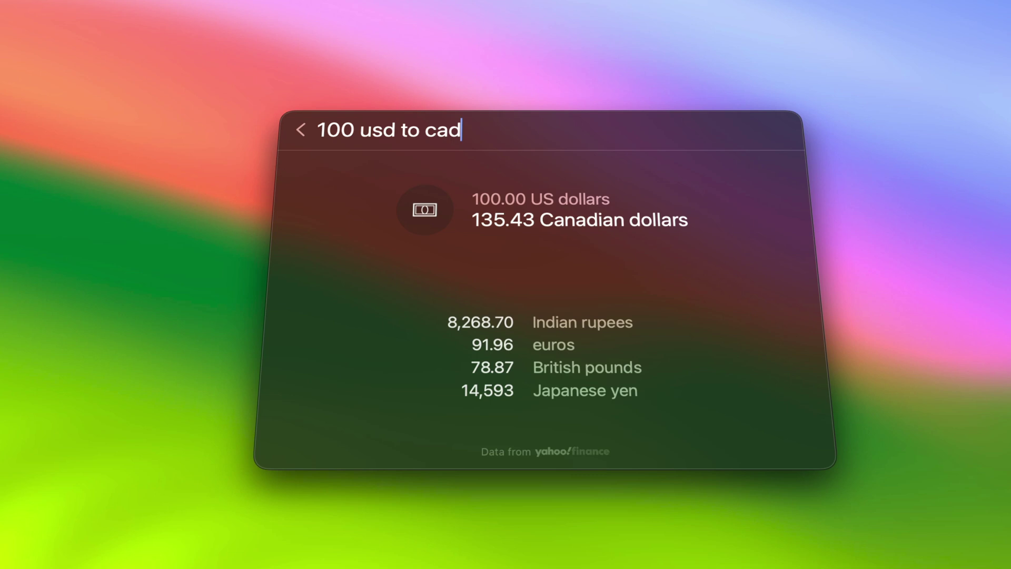
key("BackSpace")
key("BackSpace")
key("BackSpace")
key("BackSpace")
key("BackSpace")
key("BackSpace")
key("BackSpace")
key("BackSpace")
key("BackSpace")
key("BackSpace")
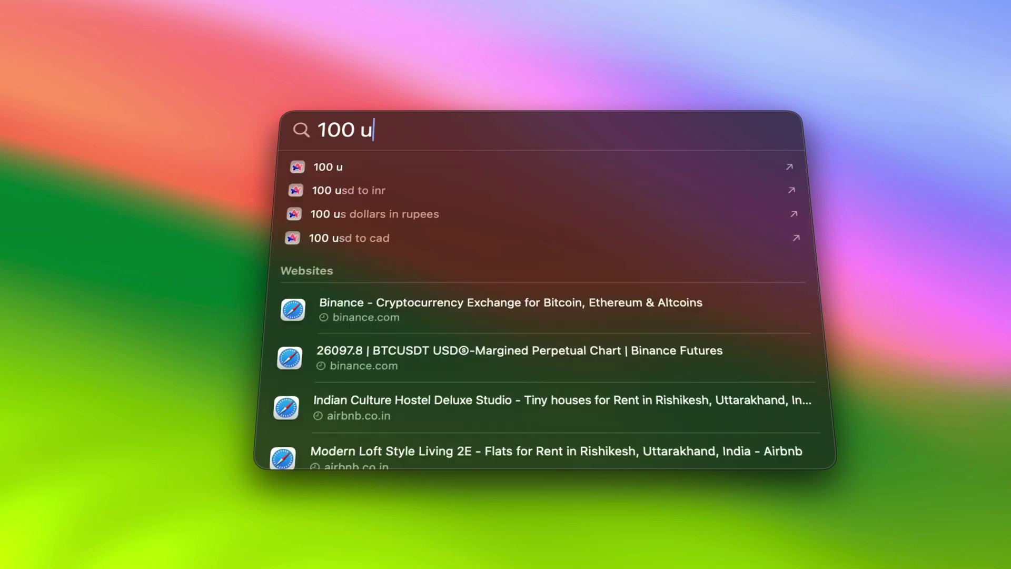
type("meter to feet")
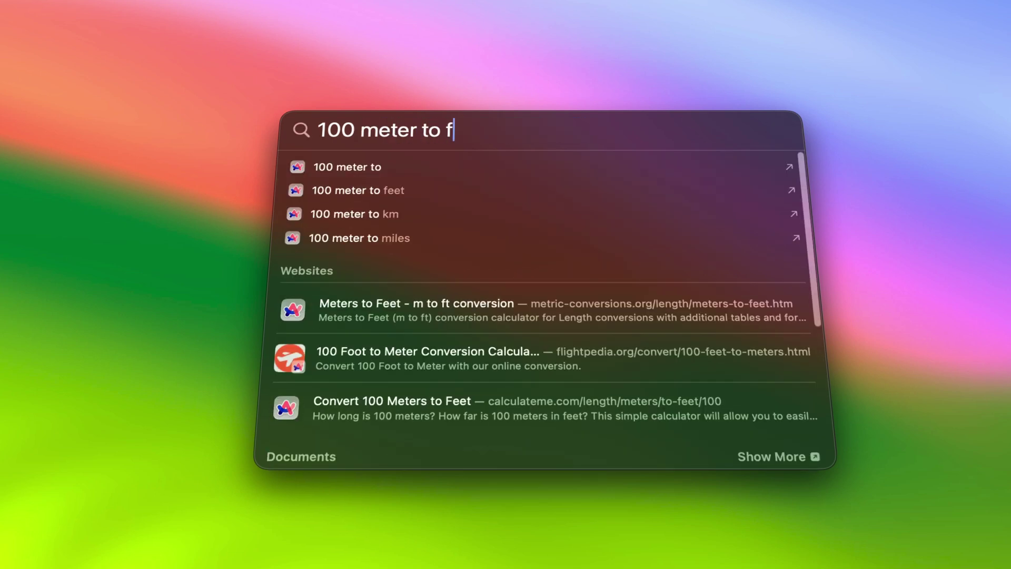
key("Return")
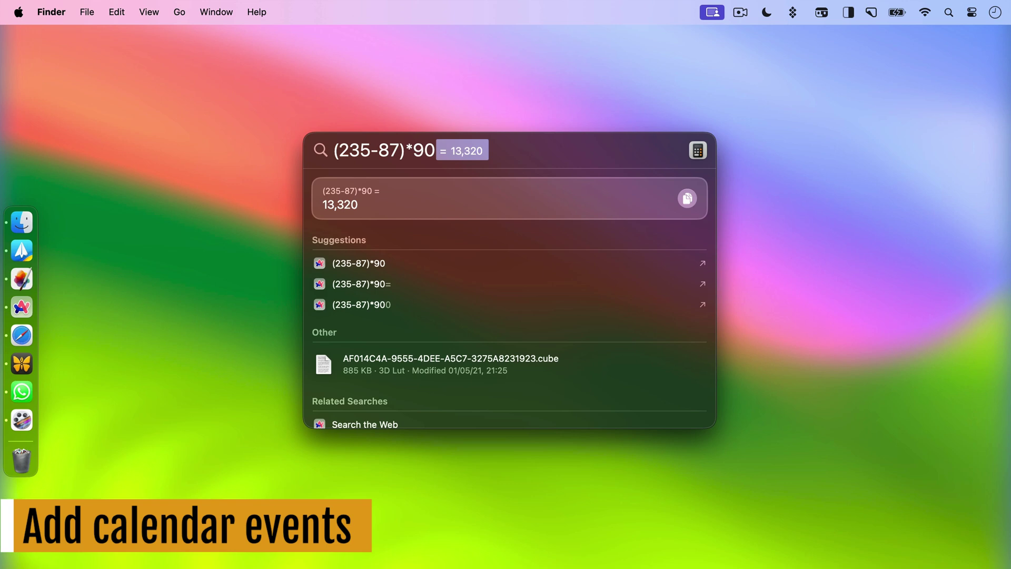
- Replace the calculation with a meeting for tomorrow at 9 PM, add it to Calendar, and close Calendar
key("super+a")
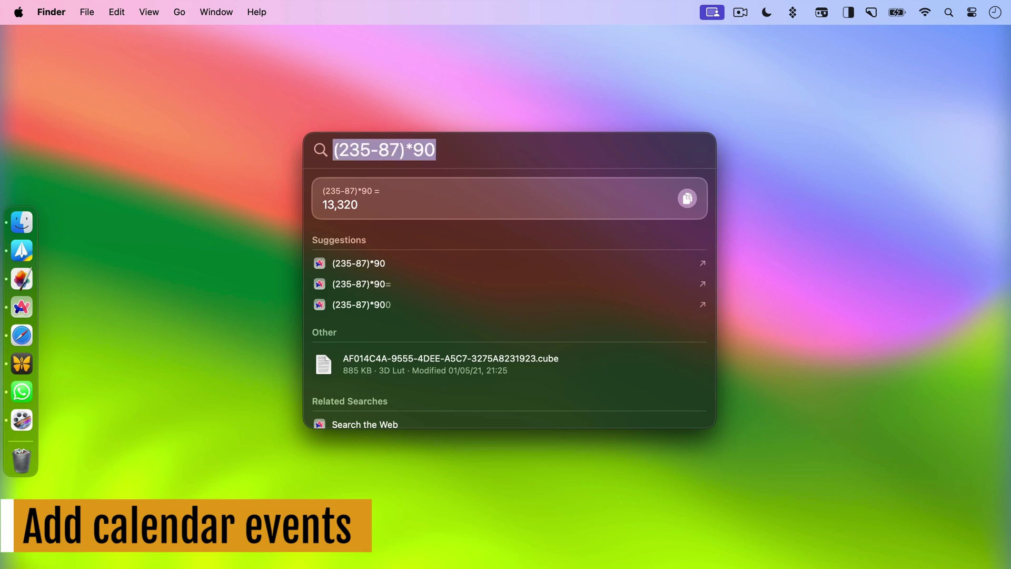
key("BackSpace")
type("Meeting with John tomorrow 9")
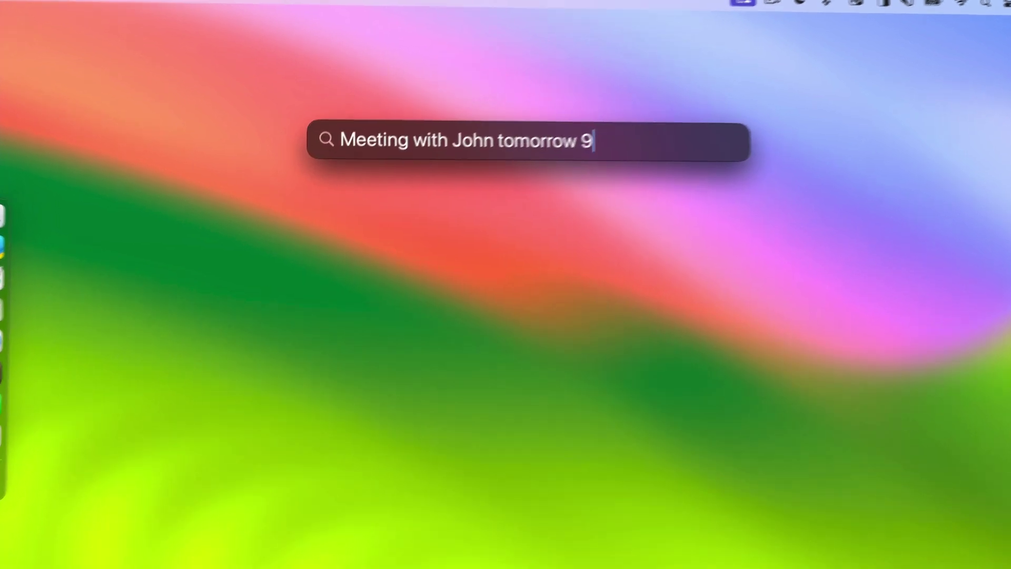
type(" PM")
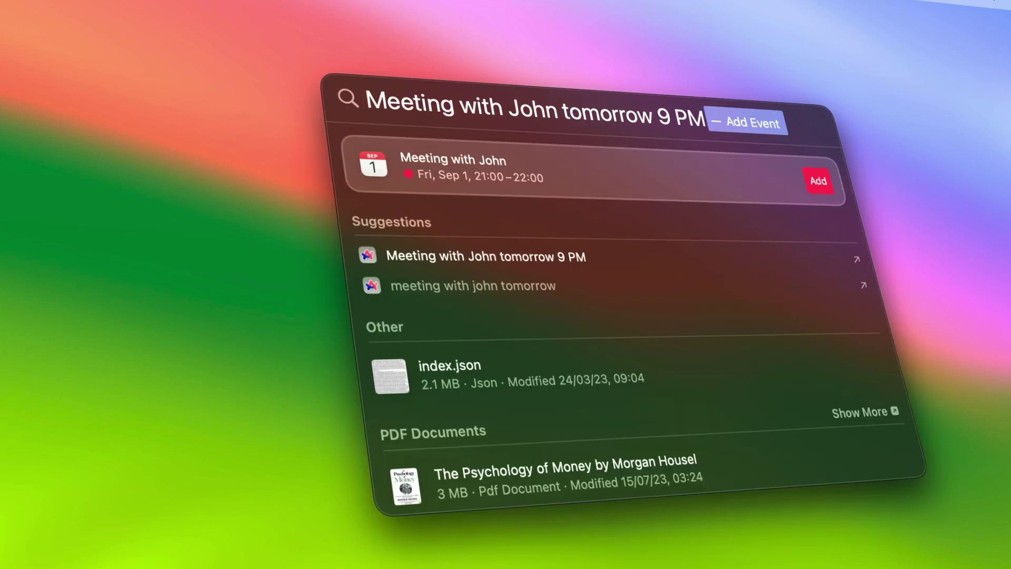
key("Return")
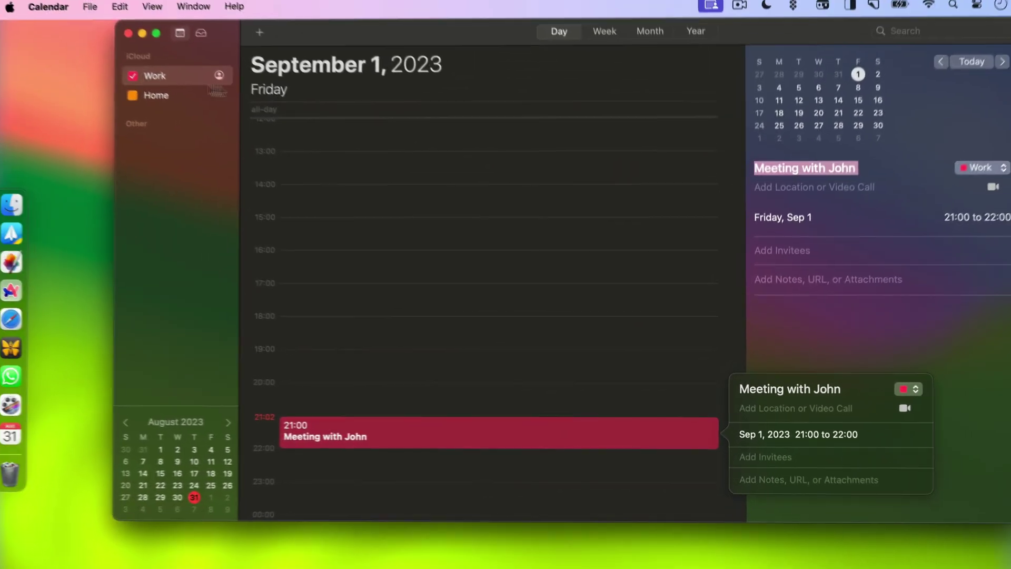
left_click(134, 37)
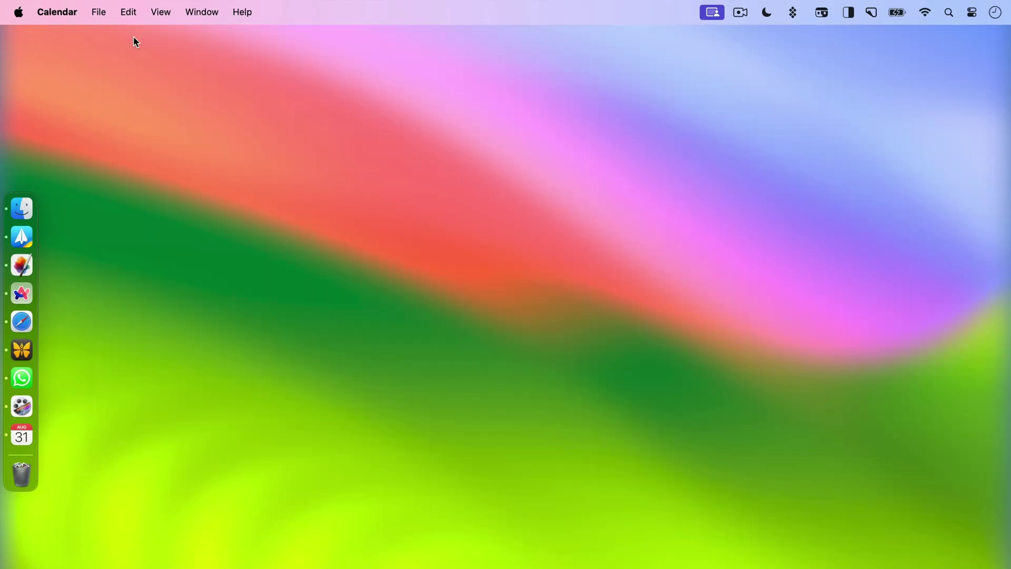
- From Finder, search Spotlight for flight AA6968, view its full details, then clear the query
left_click(470, 174)
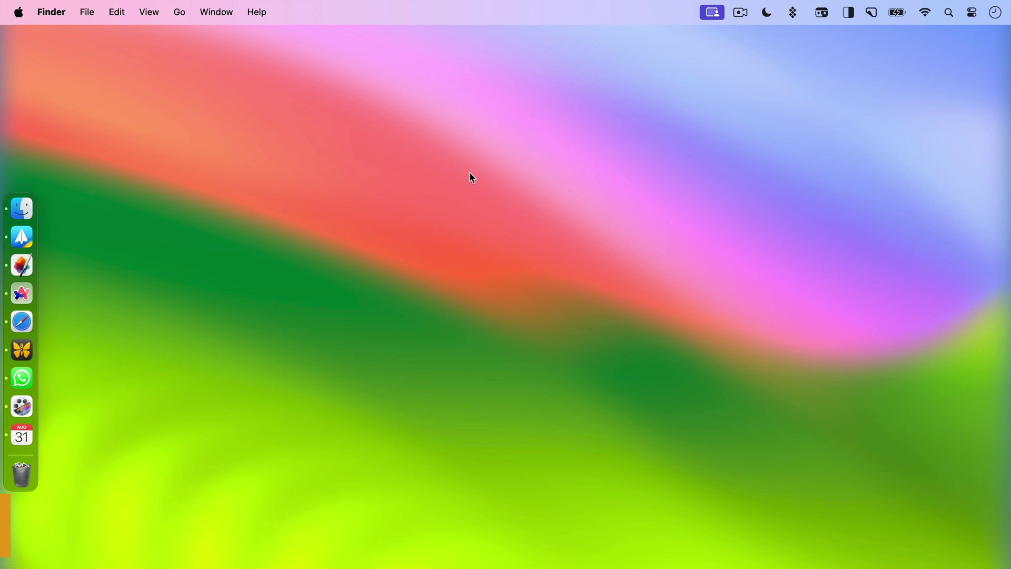
key("super+space")
type("AA6968")
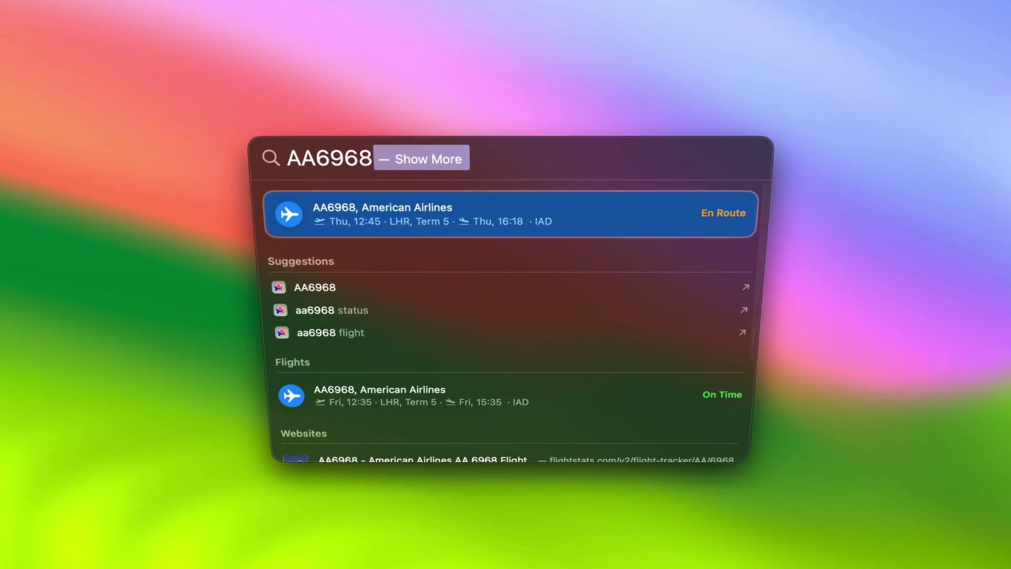
key("Return")
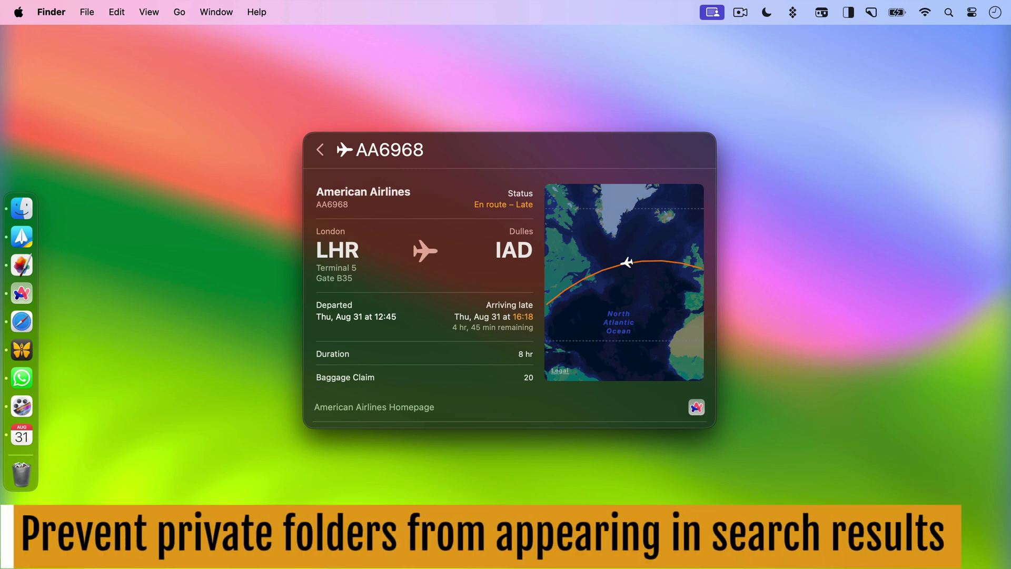
key("super+a")
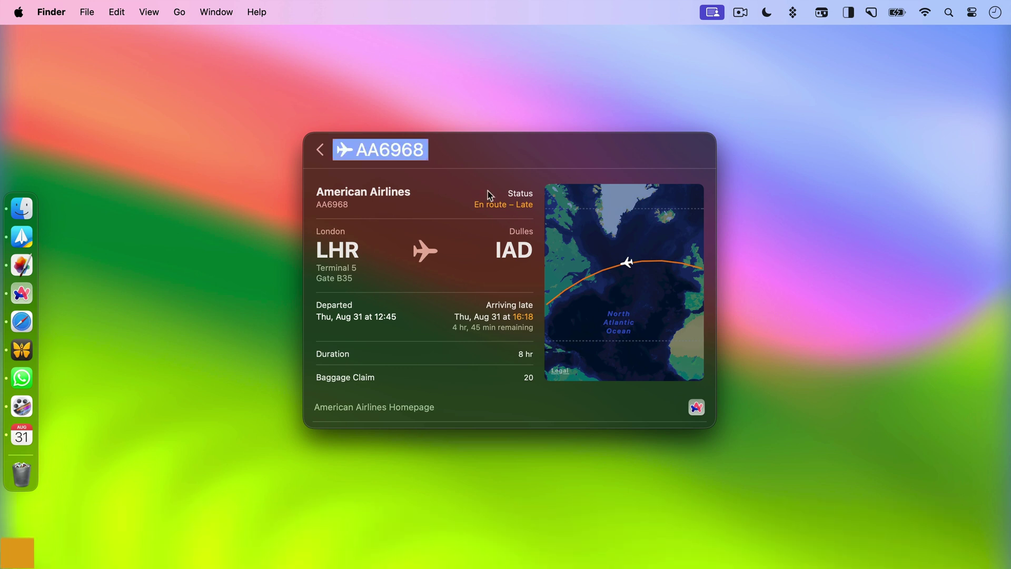
key("BackSpace")
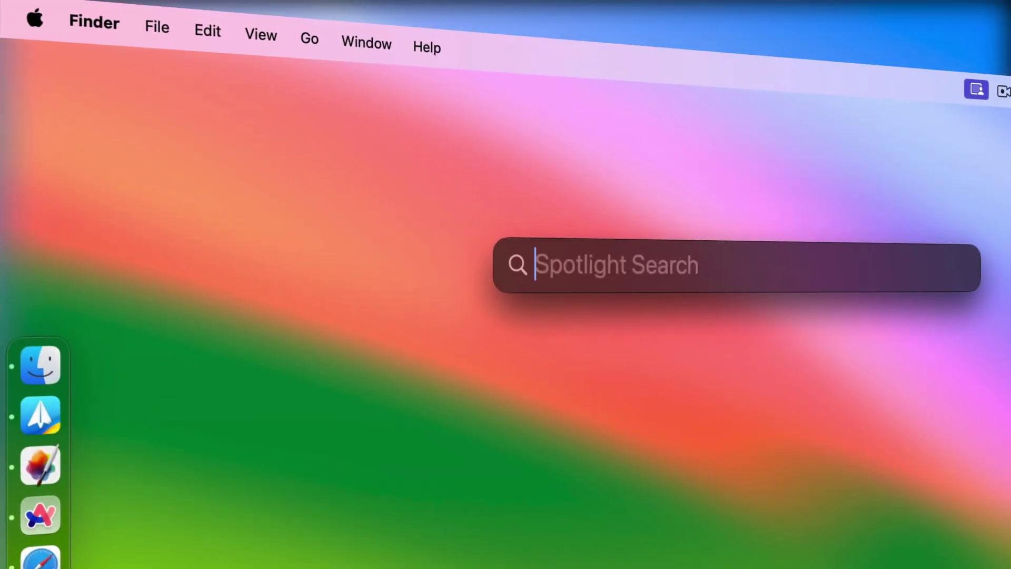
- Open System Settings from the Apple menu, quit it, and bring up Spotlight again
left_click(18, 12)
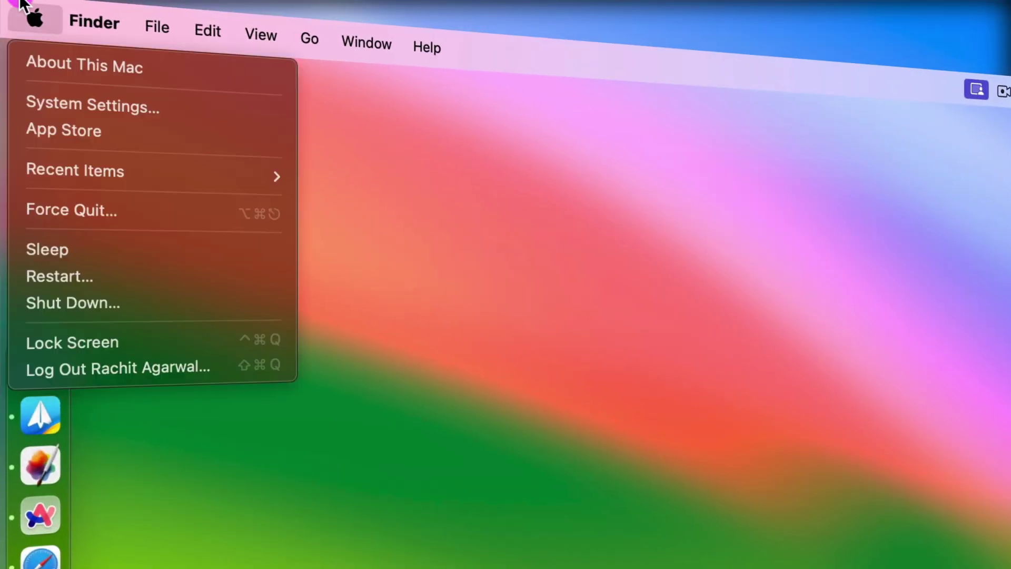
left_click(87, 100)
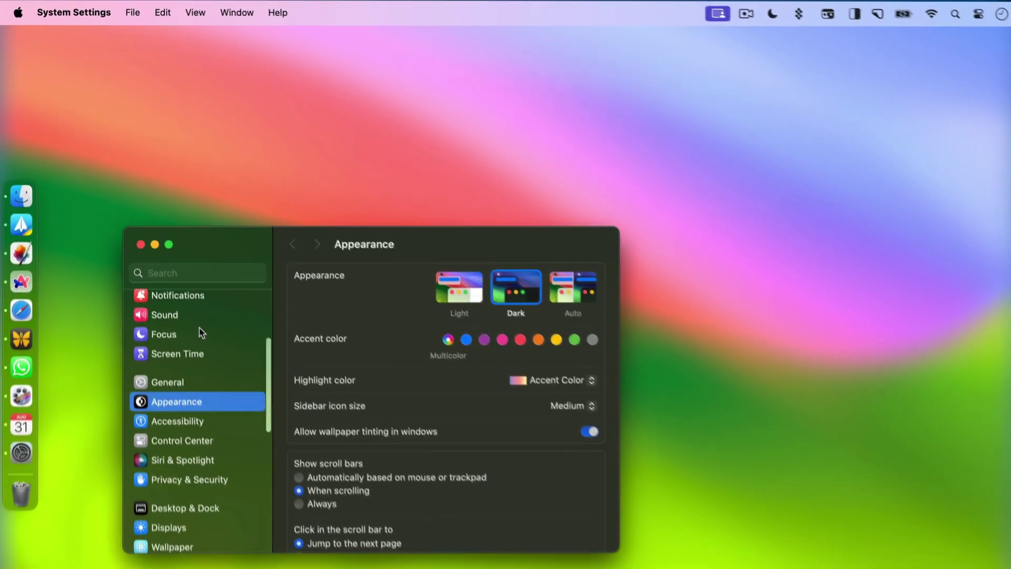
key("super+q")
key("super+space")
- Launch System Settings via the 'ss' Spotlight search and go to the Siri & Spotlight page
type("ss")
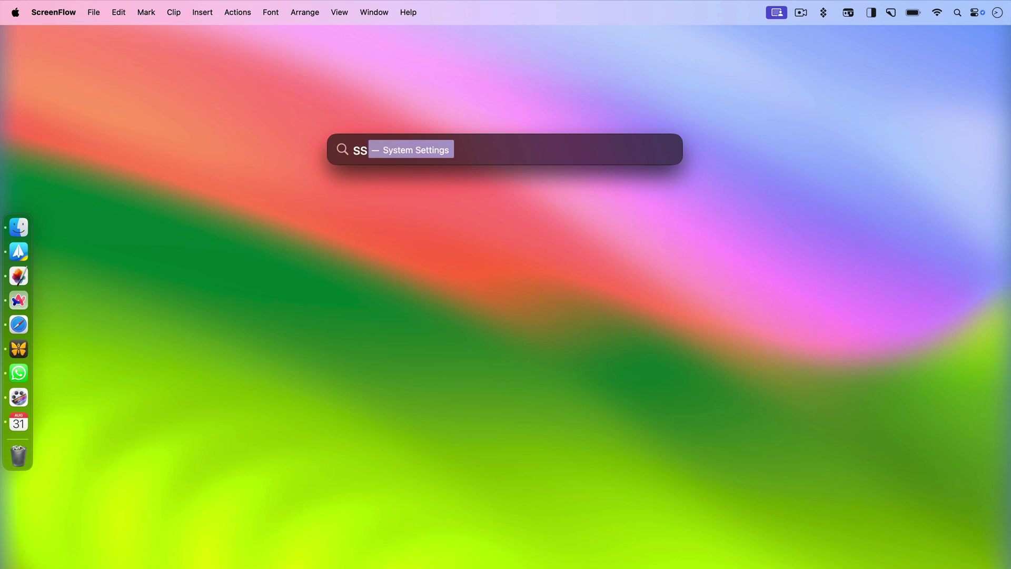
key("Return")
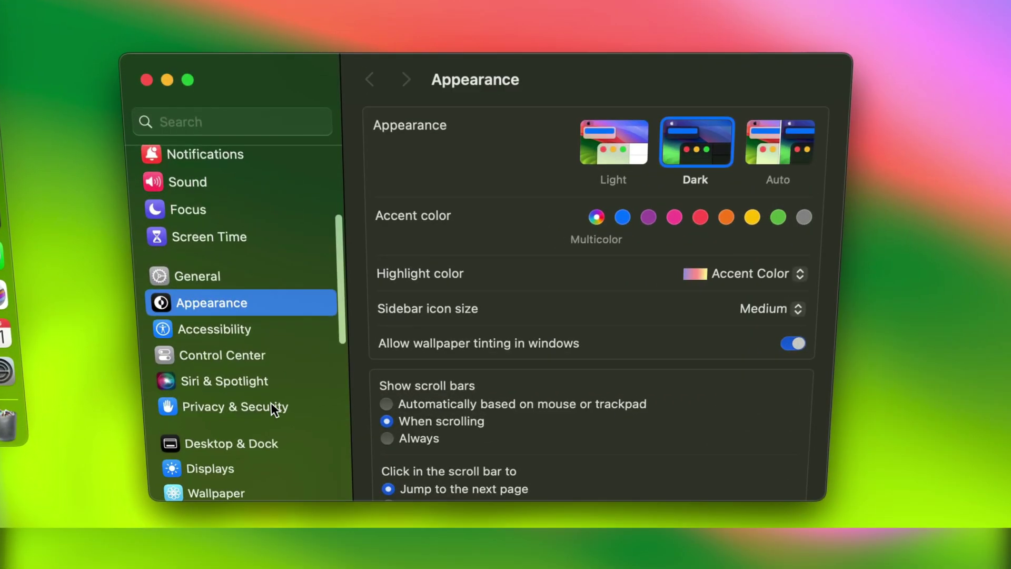
left_click(226, 387)
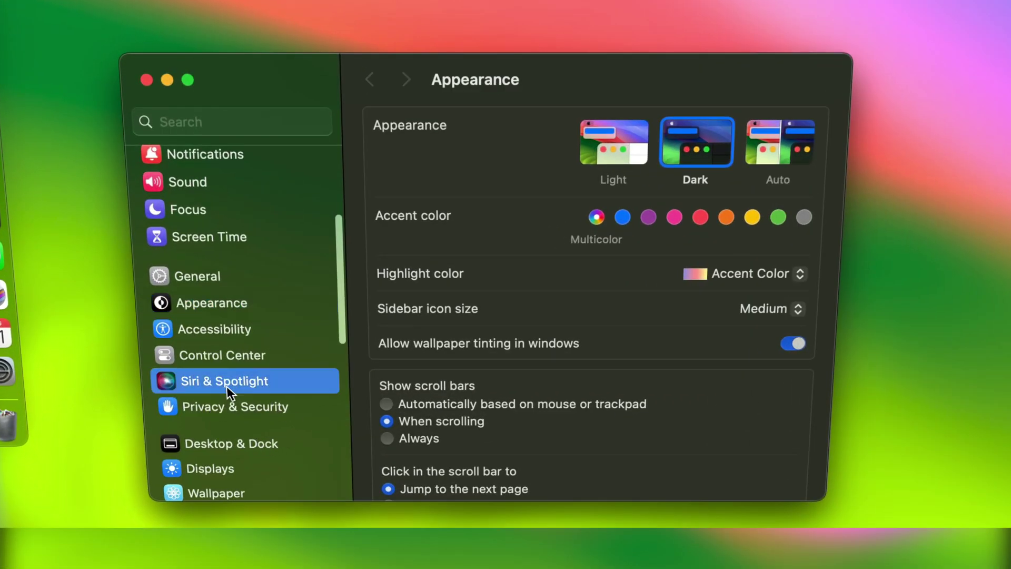
scroll(566, 374, "down", 15)
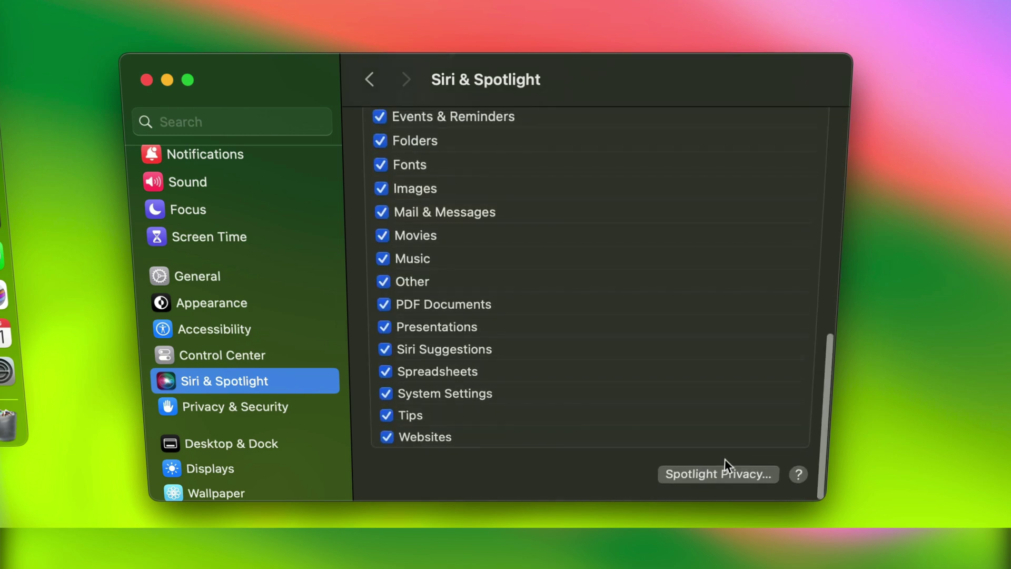
- Add the Private Stuff folder to the Spotlight Privacy list and close it
left_click(724, 473)
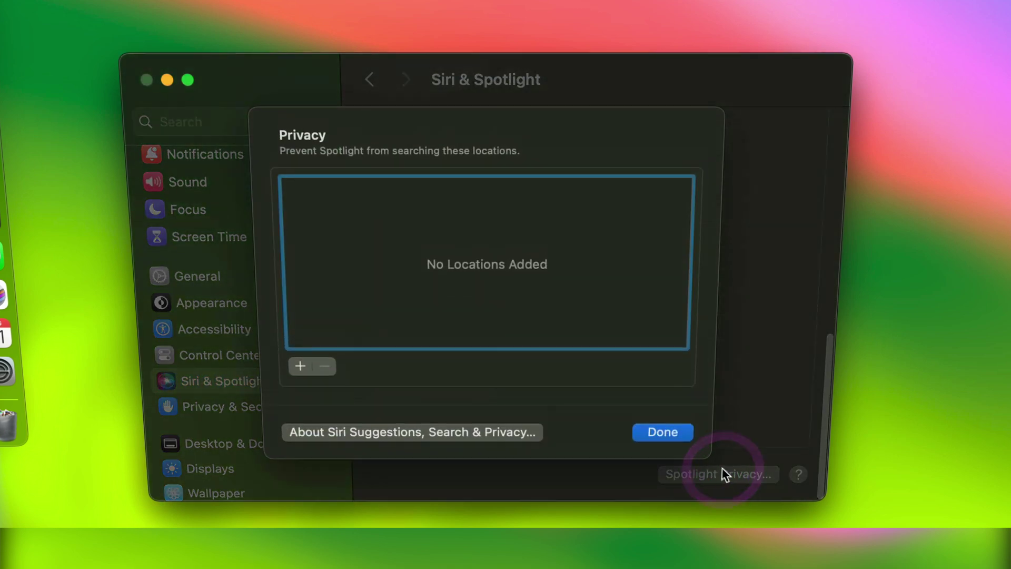
left_click(308, 367)
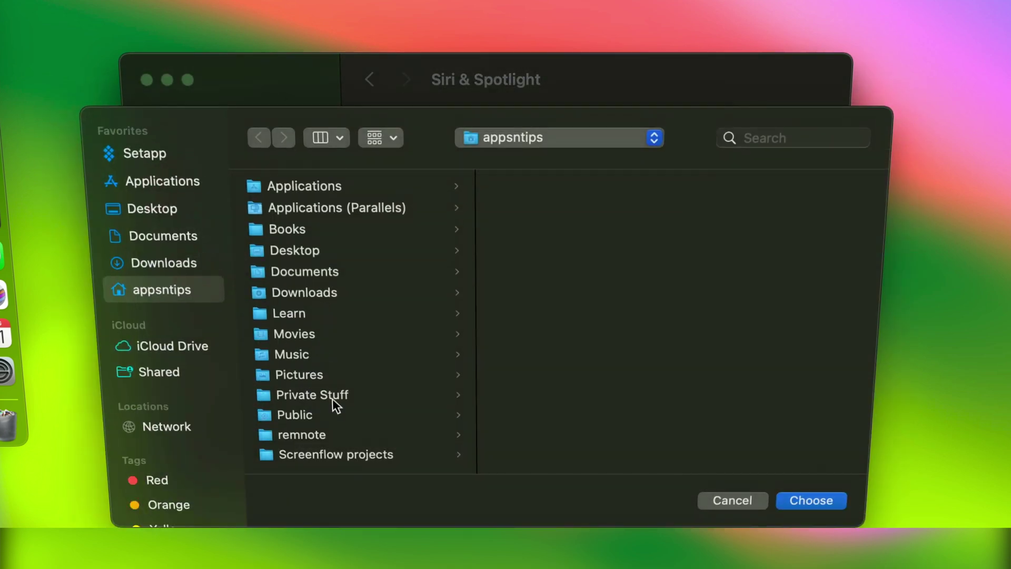
left_click(333, 395)
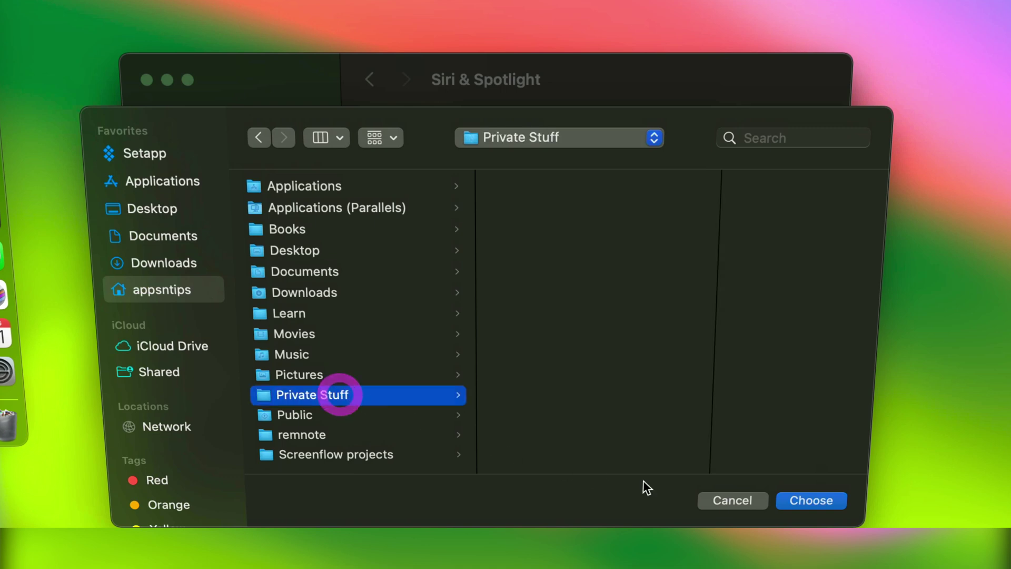
left_click(796, 500)
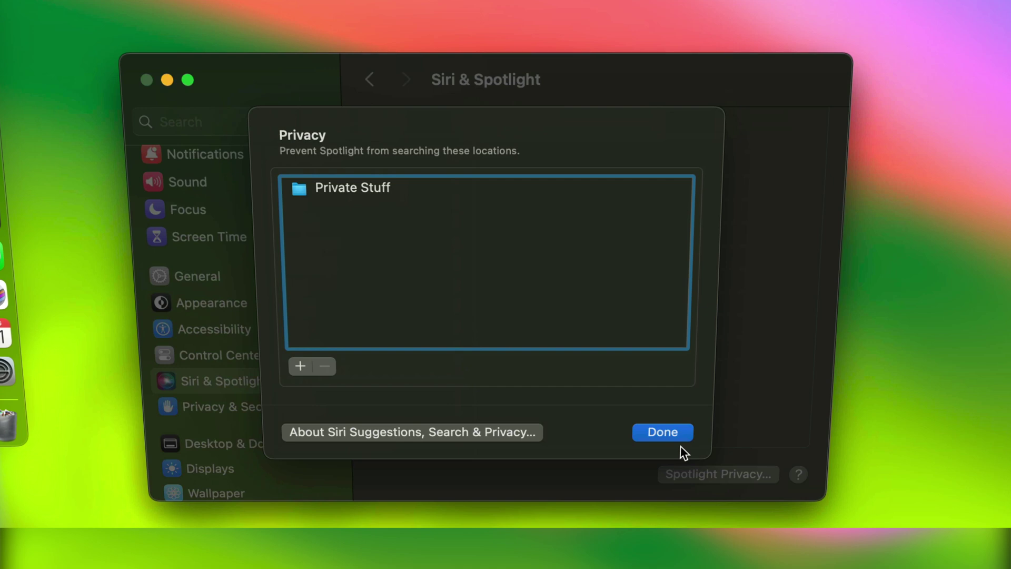
left_click(662, 433)
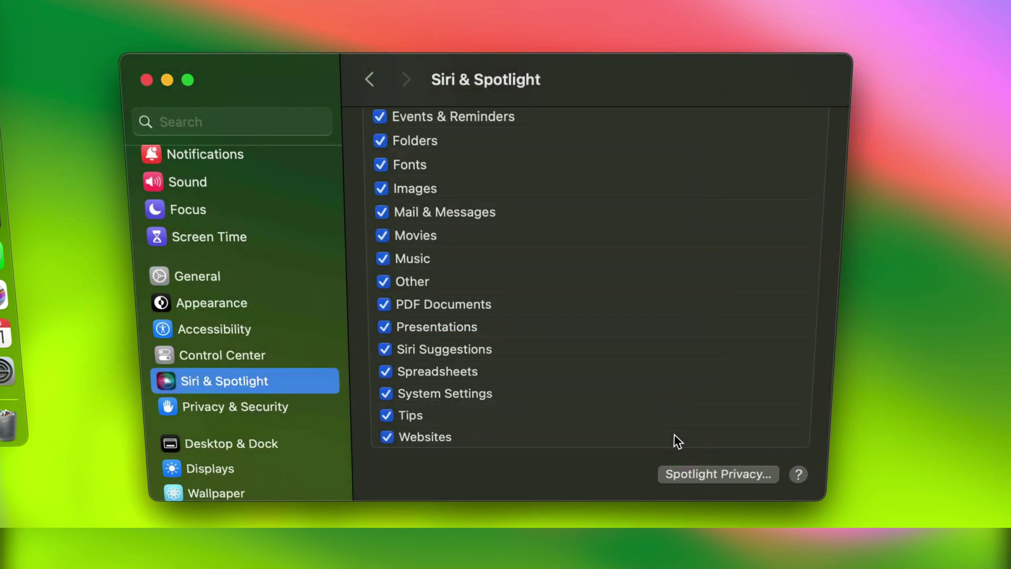